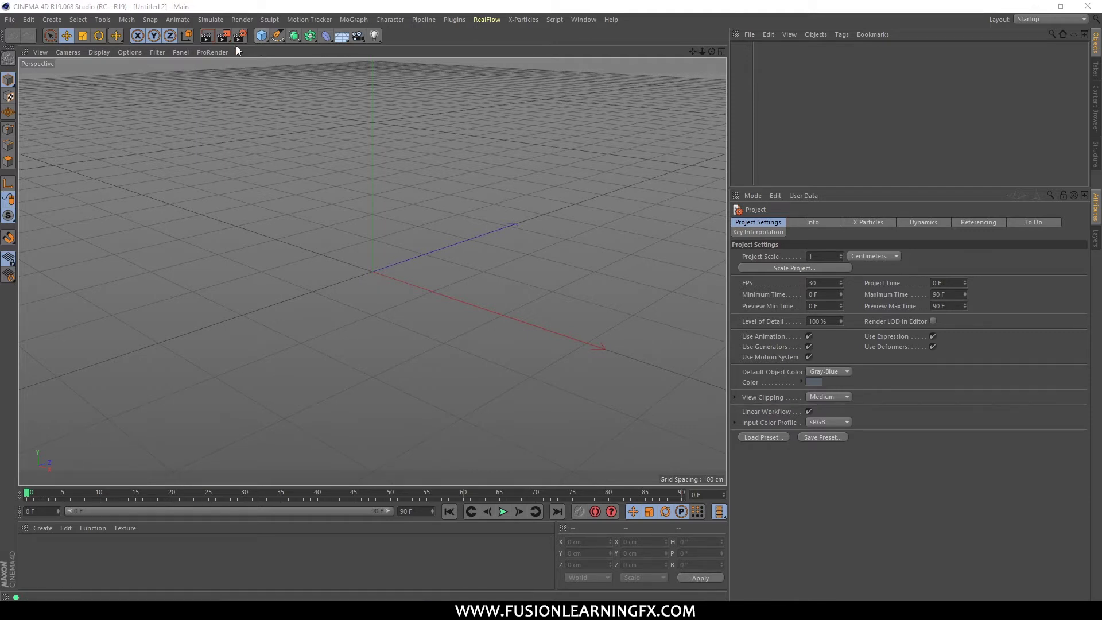
Add a plane and set its width and height to 1000 cm
click(263, 35)
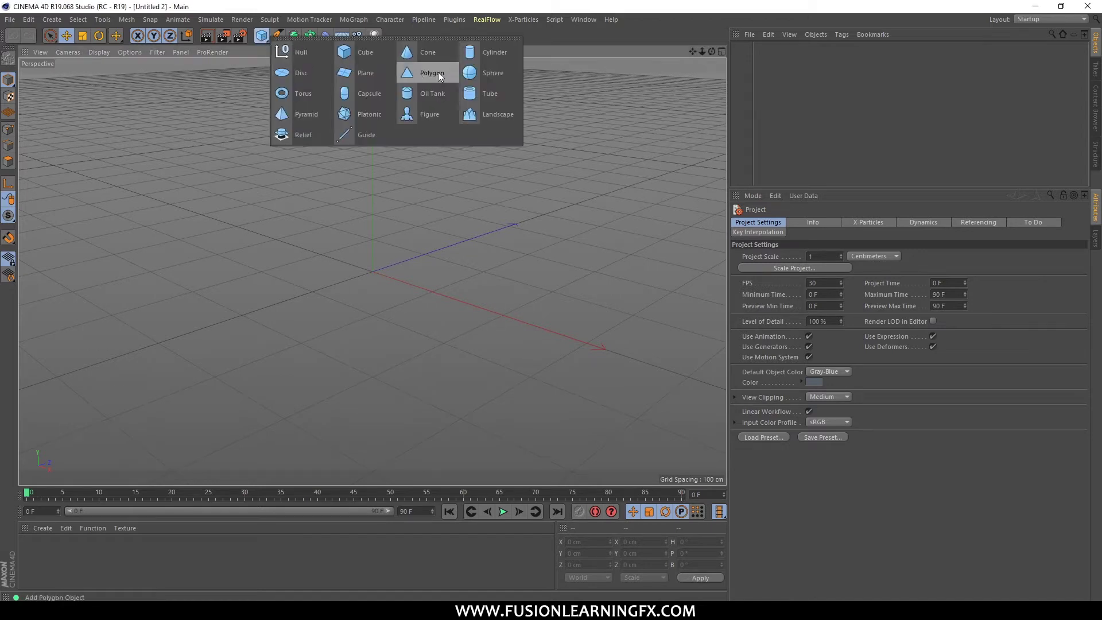
click(337, 80)
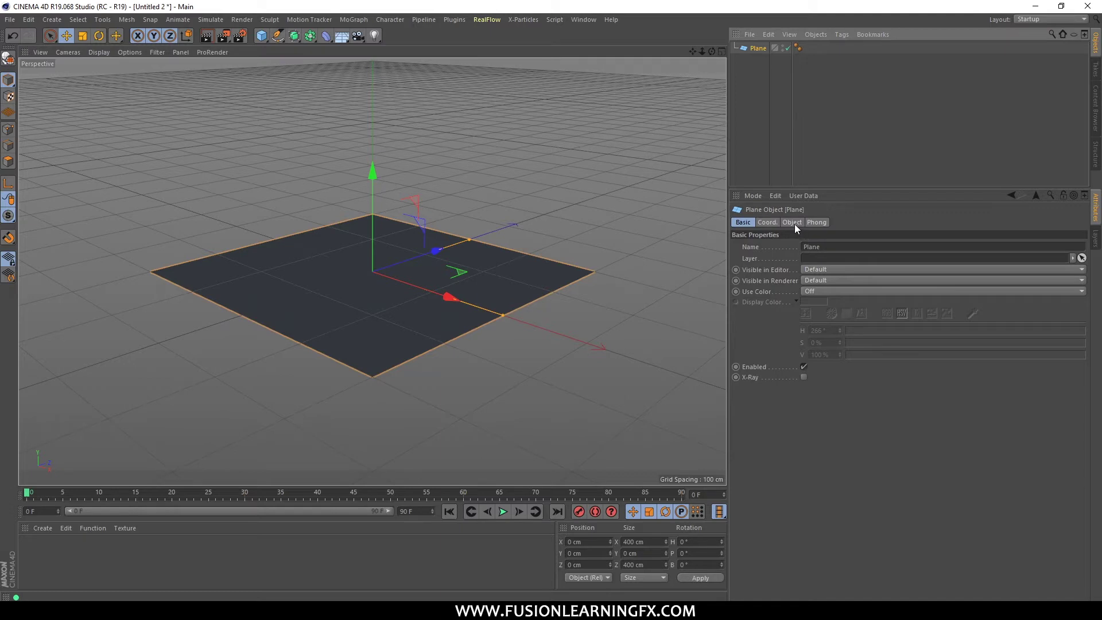
click(762, 223)
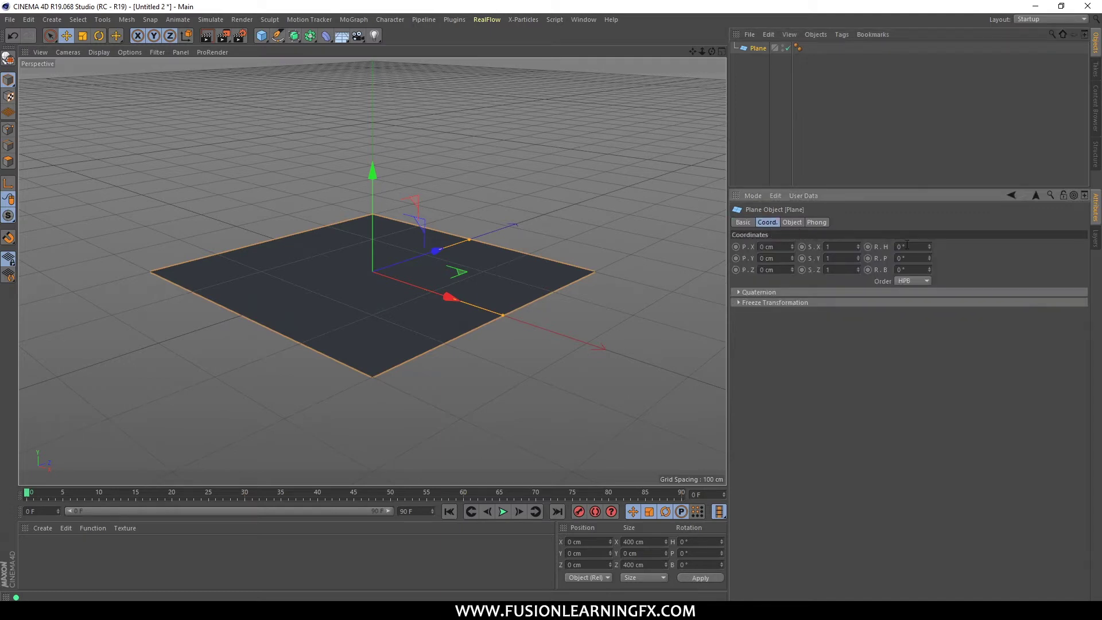
click(793, 223)
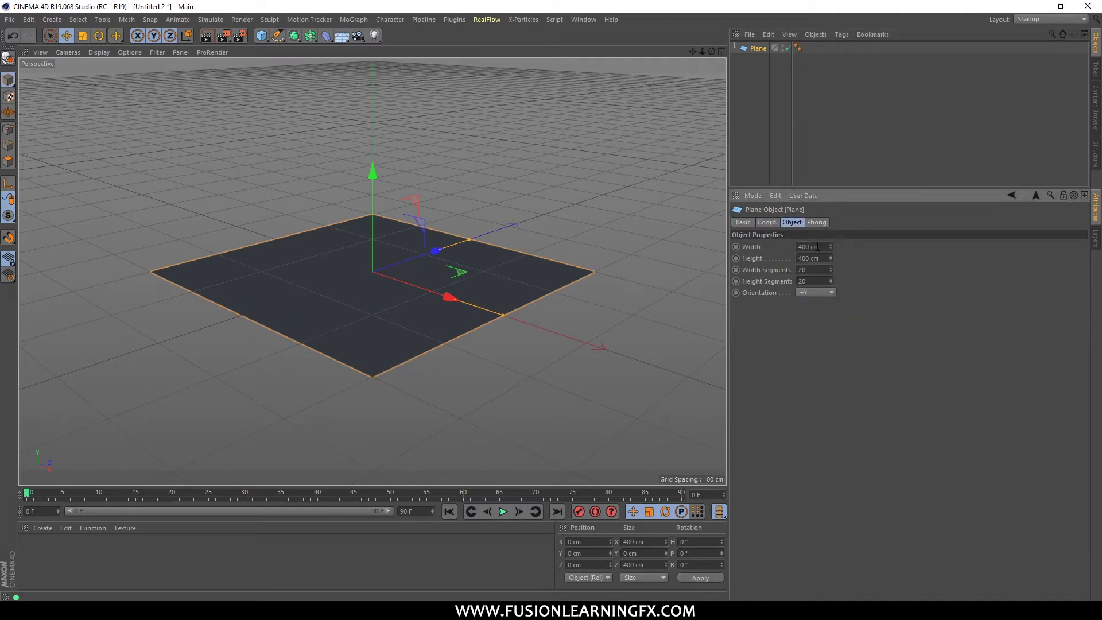
click(814, 248)
text(1000)
key(Tab)
text(1000)
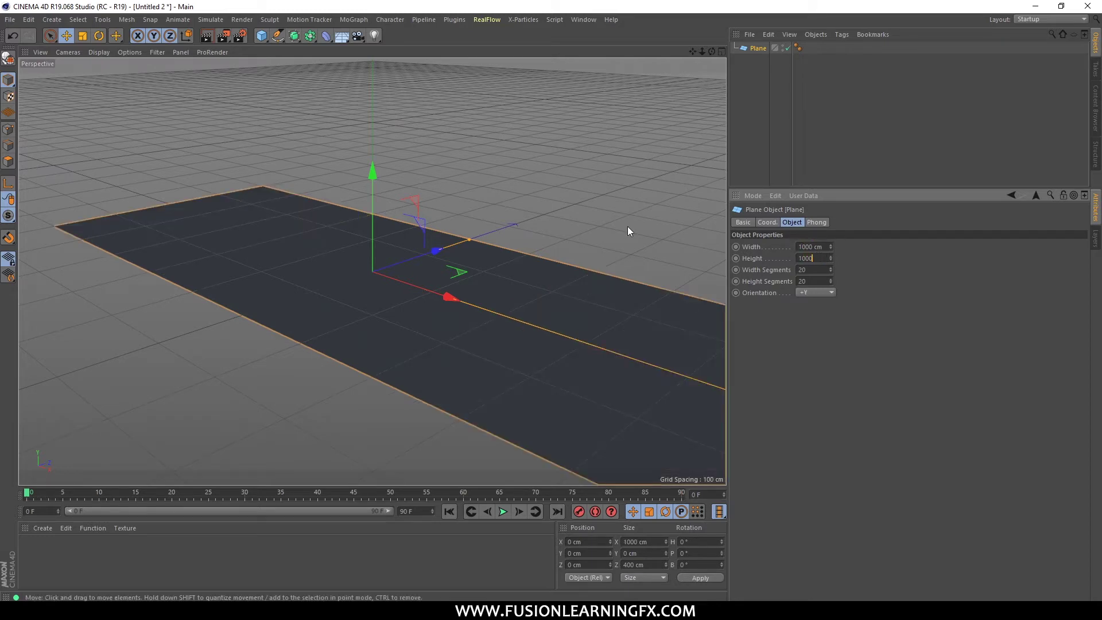
key(Return)
scroll(476, 199, down, 2)
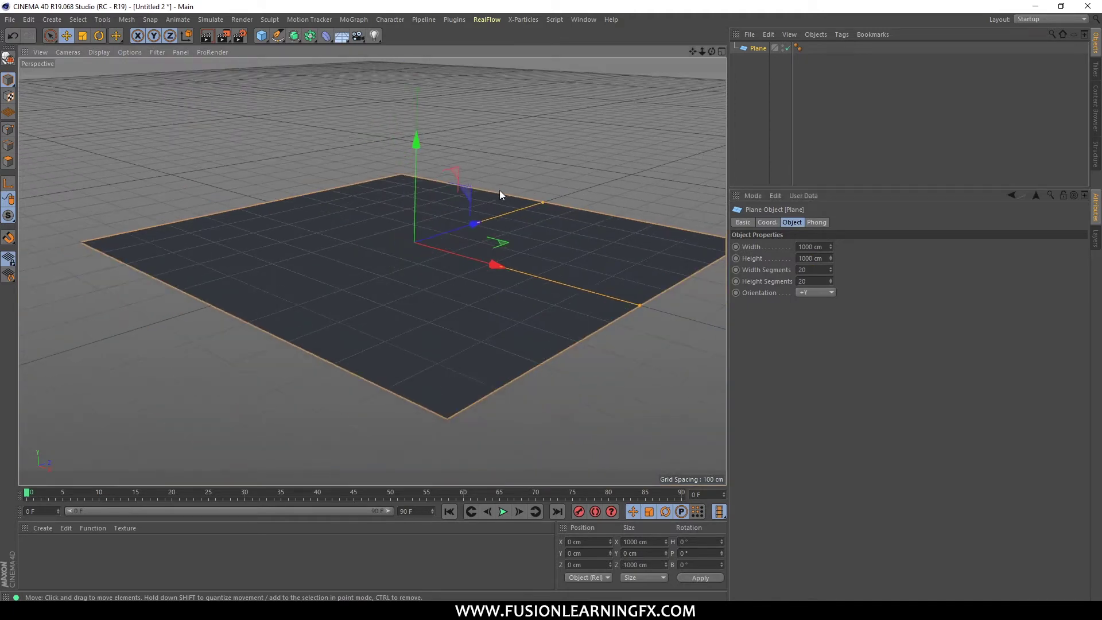
alt+drag(515, 201, 471, 230)
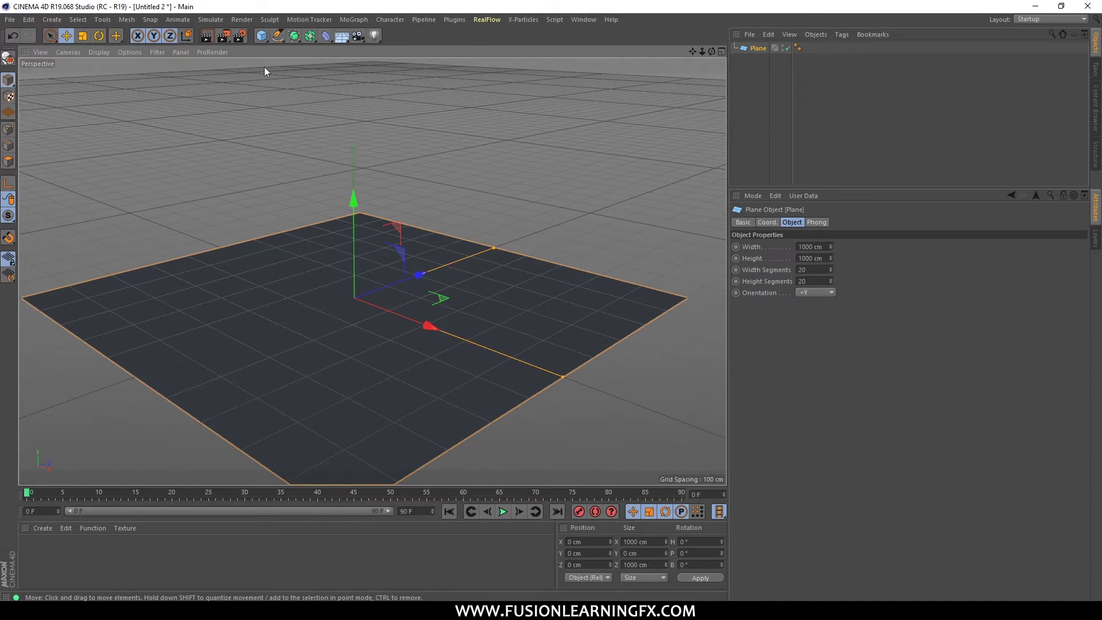
Add a sphere and move it to about X -422 cm and Y 266 cm, above the plane
click(262, 35)
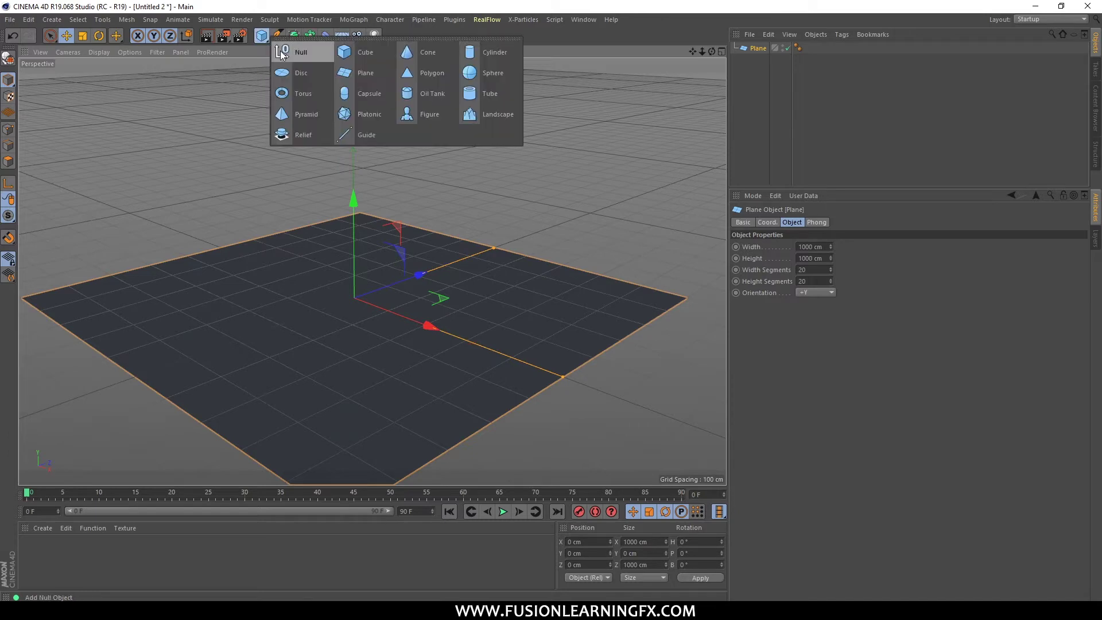
click(478, 76)
drag(360, 229, 360, 99)
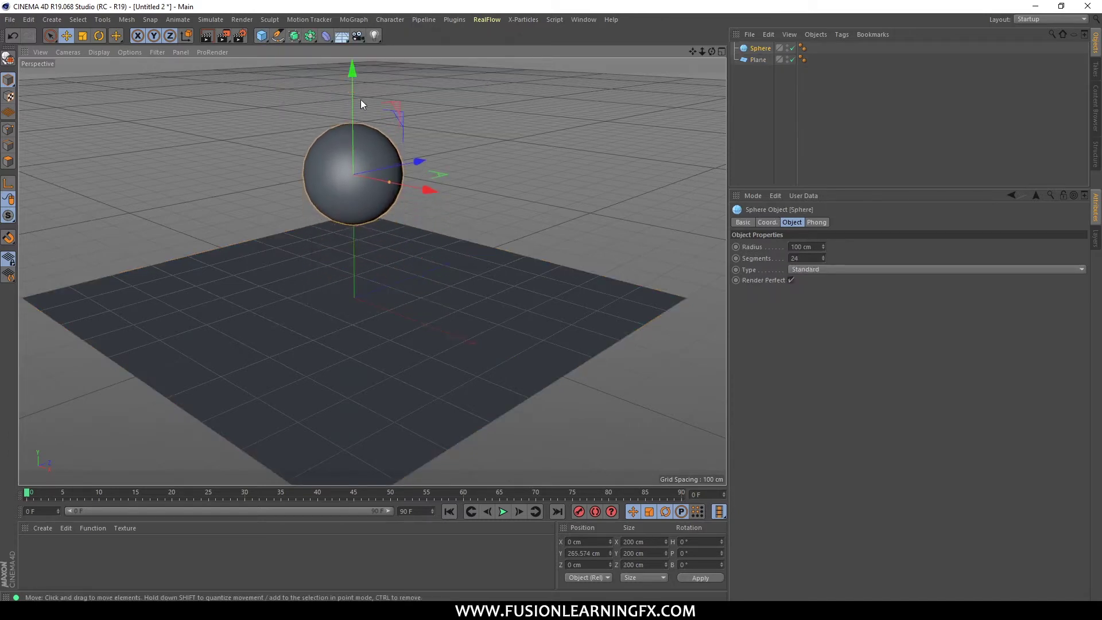
drag(429, 191, 302, 147)
Add a cube and raise it to about Y 299 cm above the plane's centre
click(265, 36)
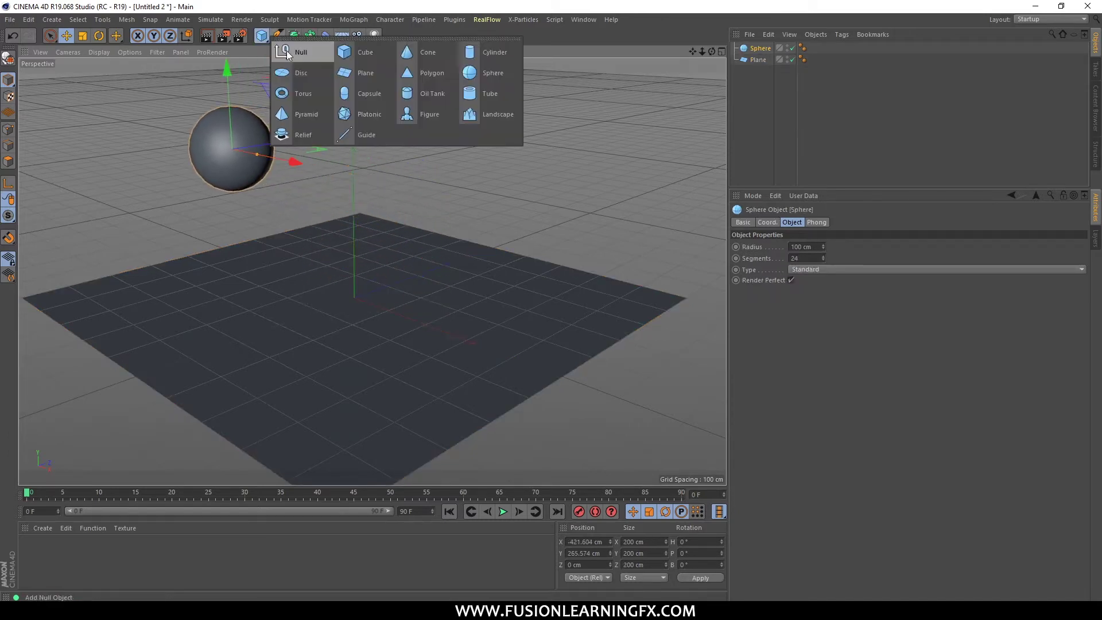
click(290, 49)
drag(351, 200, 347, 72)
Add a torus, raise it slightly above the plane below the cube, and deselect it
click(262, 36)
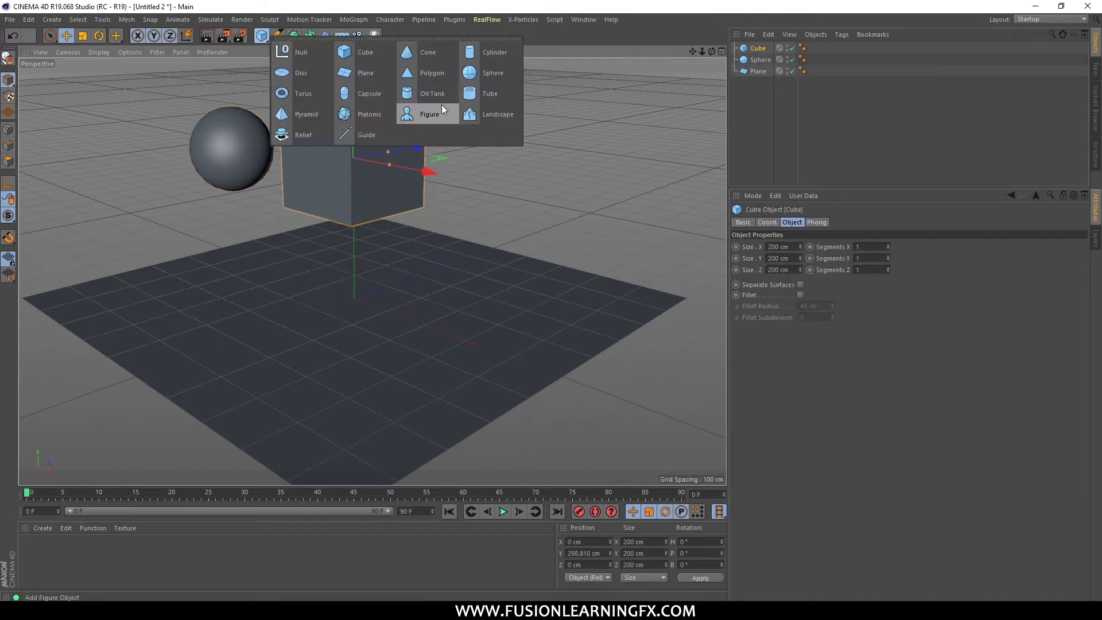
click(304, 96)
drag(357, 229, 357, 185)
click(530, 126)
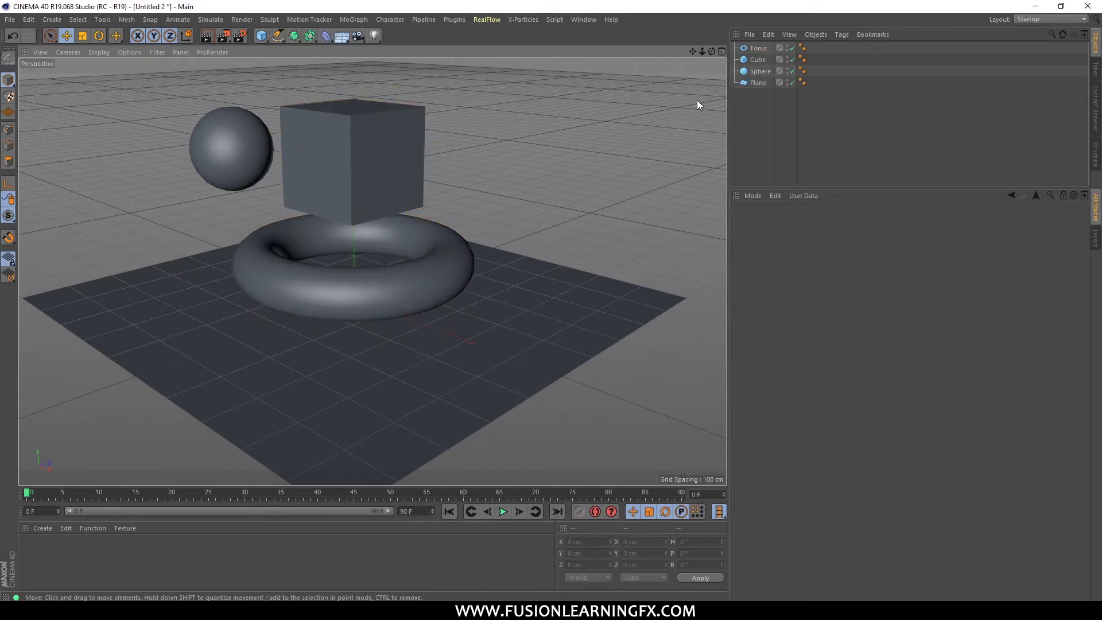
Turn on the plane's Use Color option in its basic properties
alt+drag(443, 218, 511, 219)
alt+middle_drag(511, 220, 528, 233)
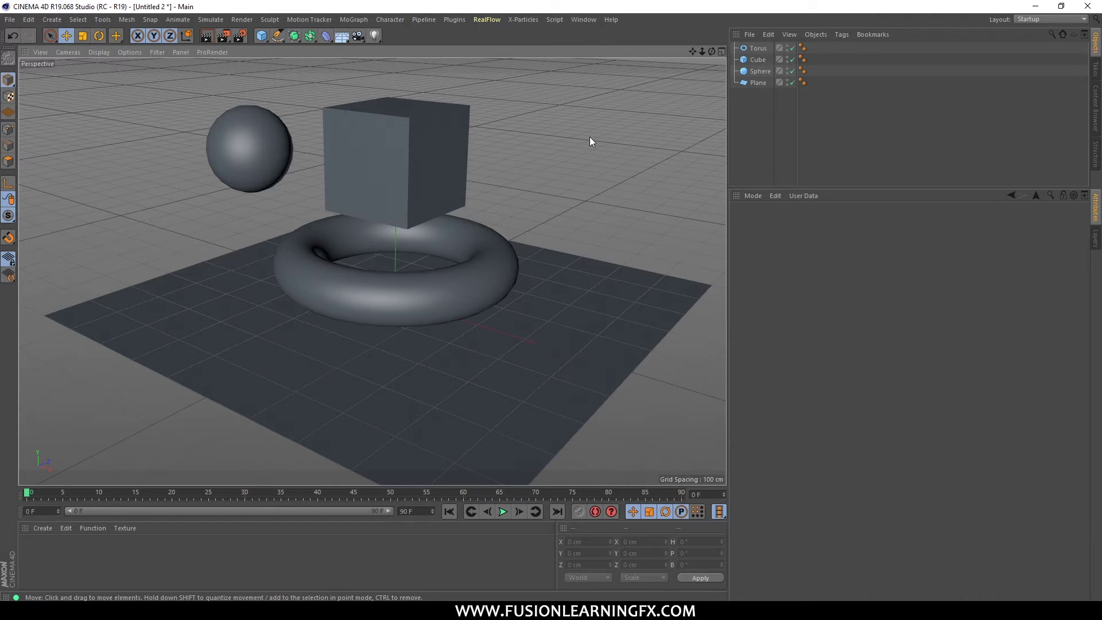
click(758, 82)
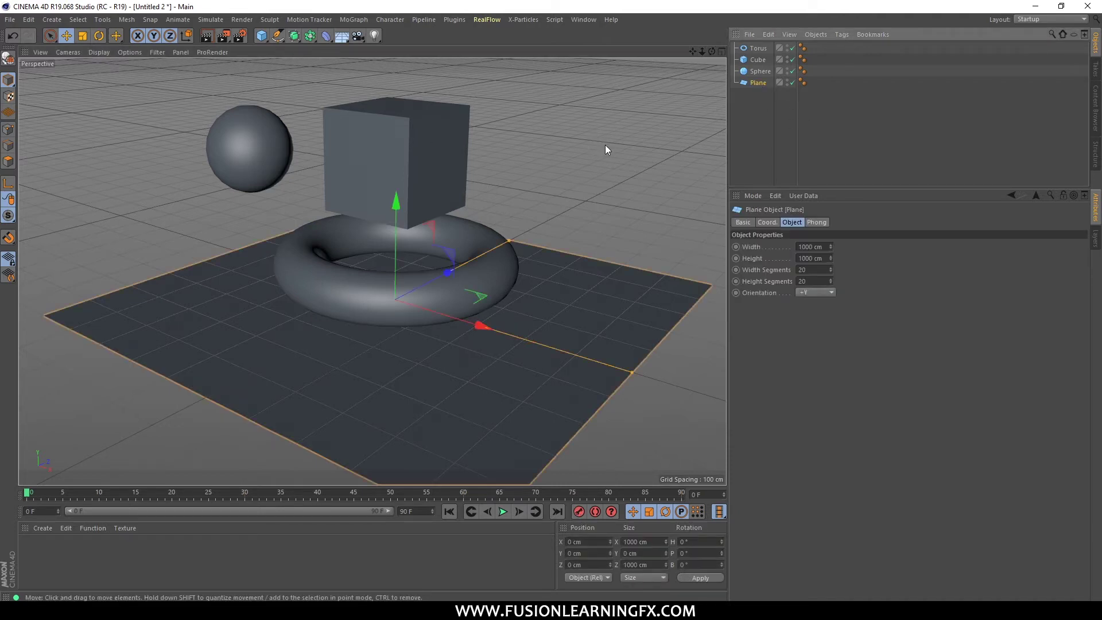
click(743, 222)
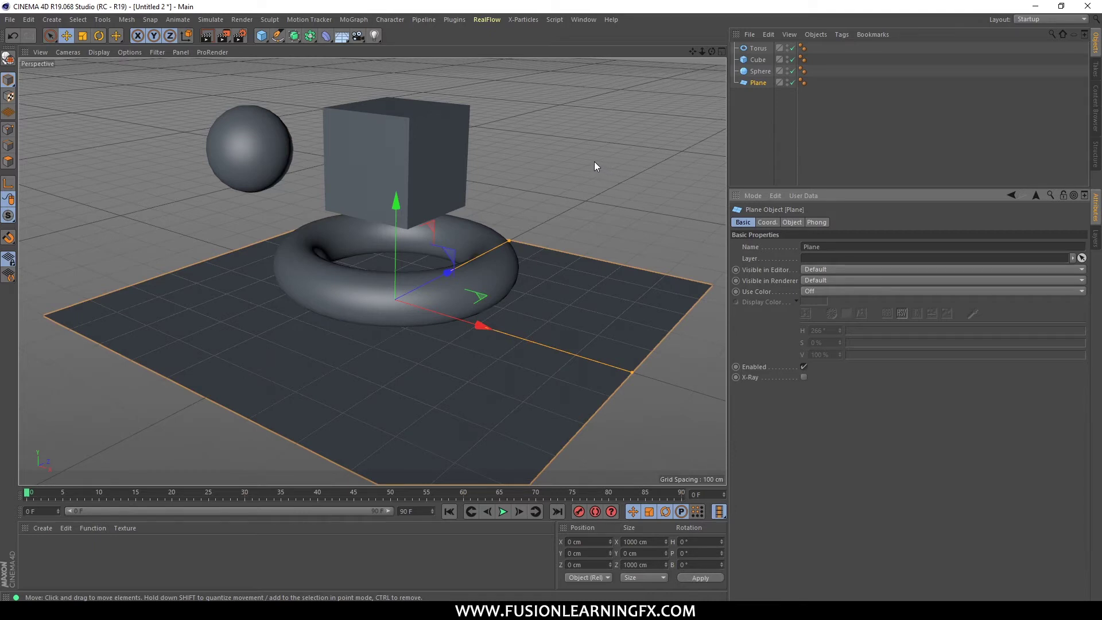
click(820, 292)
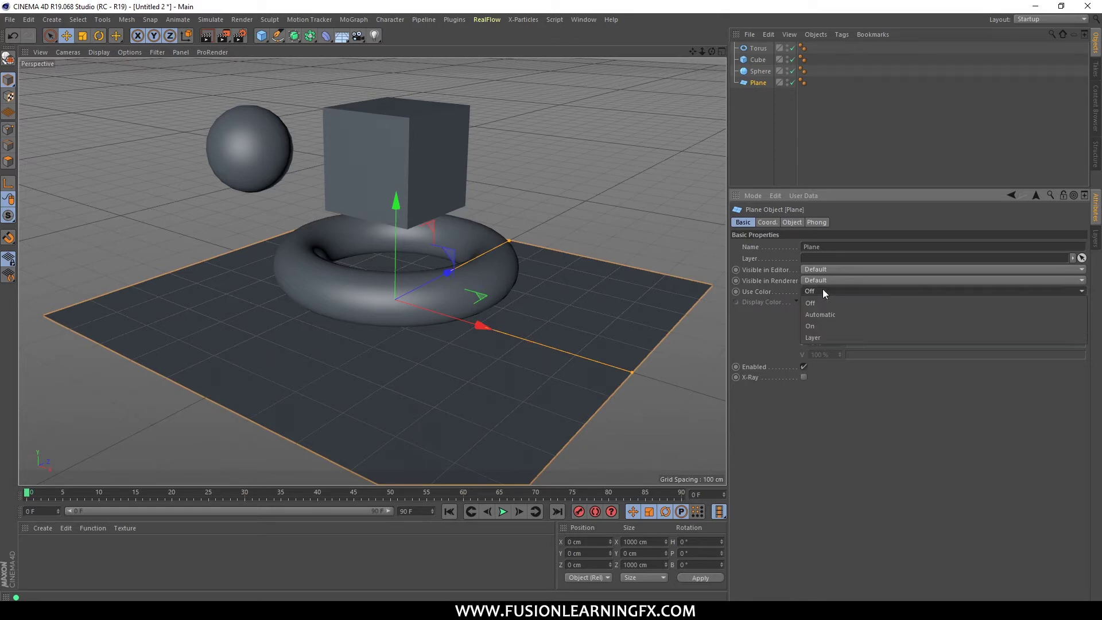
click(824, 326)
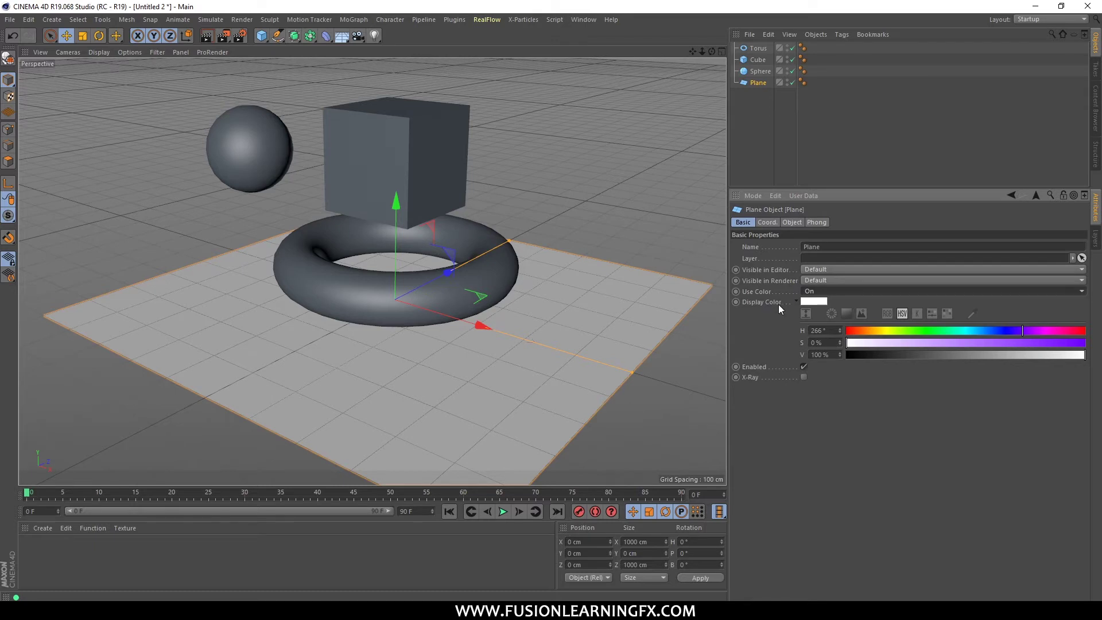
Set the plane's display color to purple with hue 304°, saturation 82% and value 63%
click(801, 303)
drag(791, 262, 590, 279)
drag(648, 326, 671, 327)
click(668, 339)
click(642, 351)
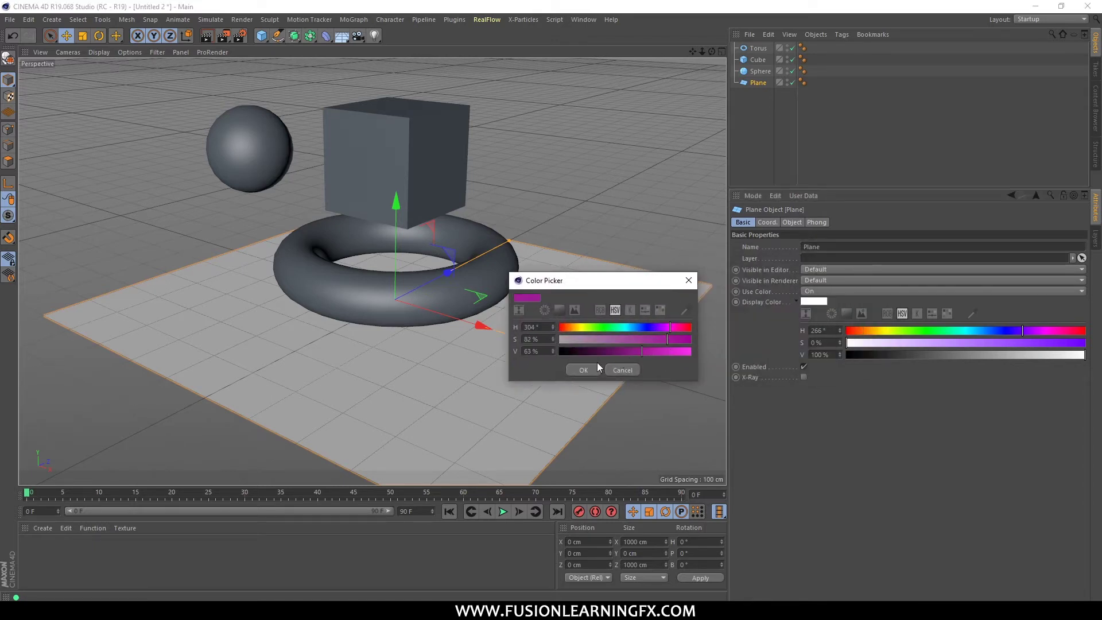
click(581, 370)
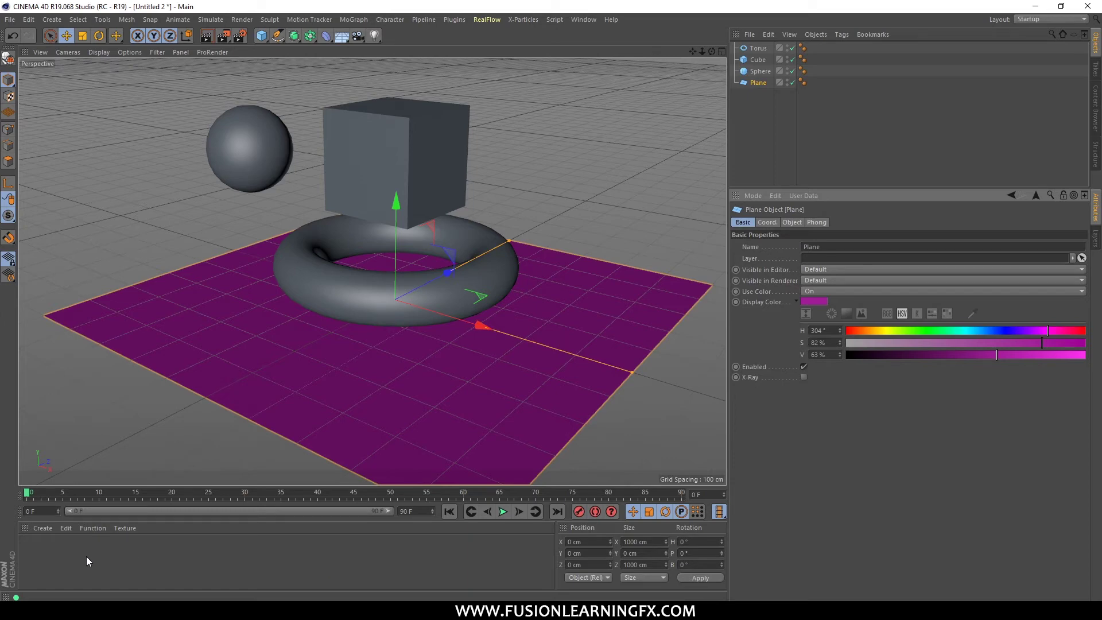
Create a new standard material
click(43, 528)
click(43, 528)
click(43, 528)
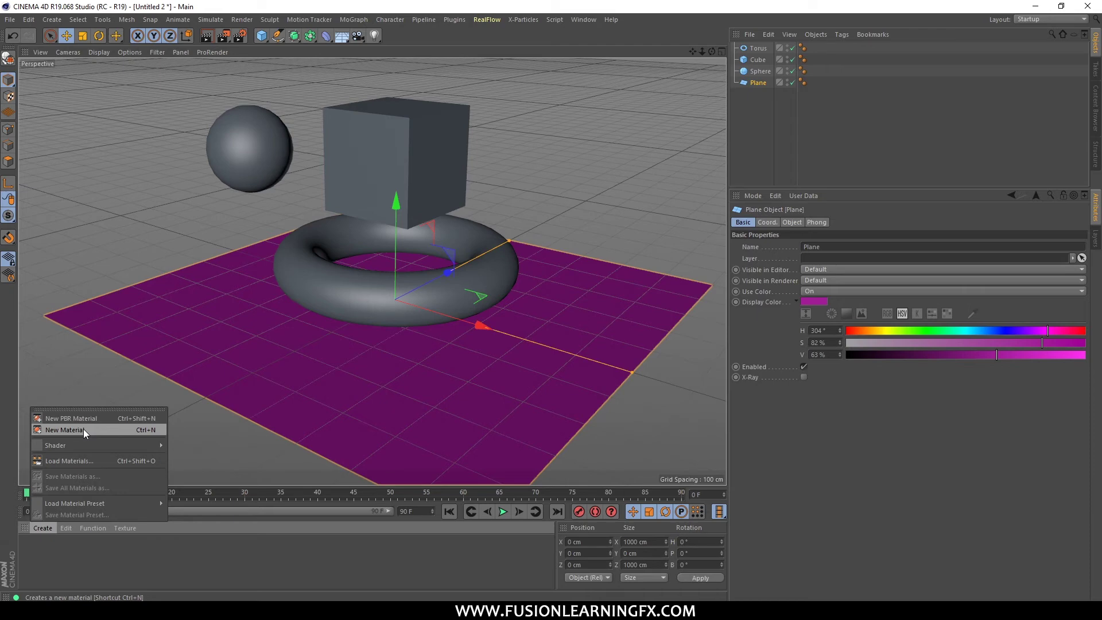
mouse_move(90, 446)
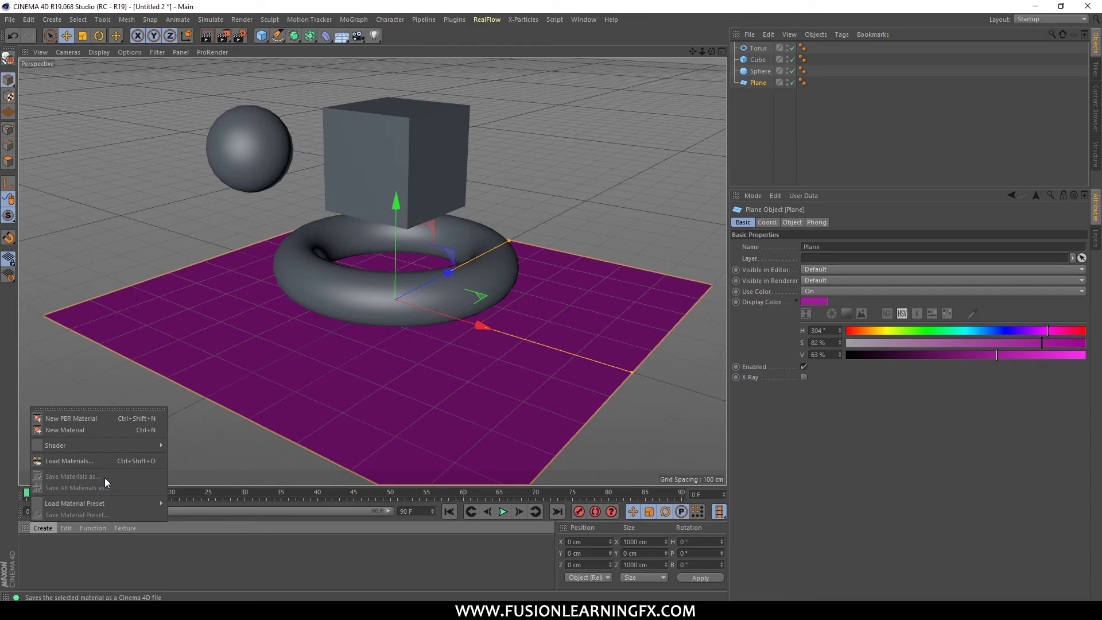
click(80, 430)
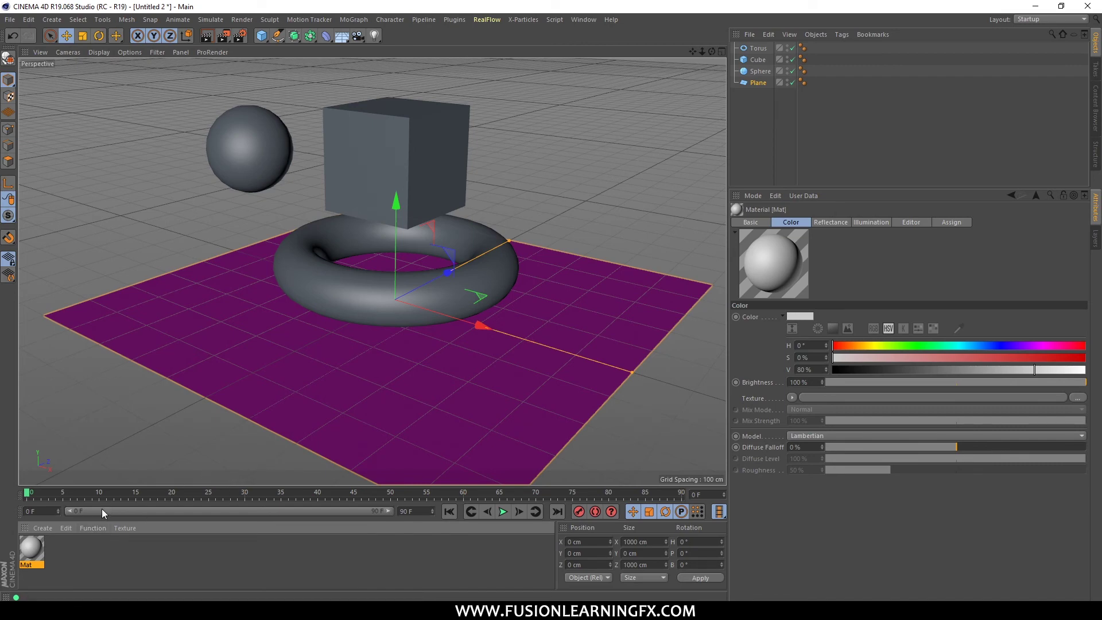
Select the new material and delete it
click(40, 553)
right_click(36, 550)
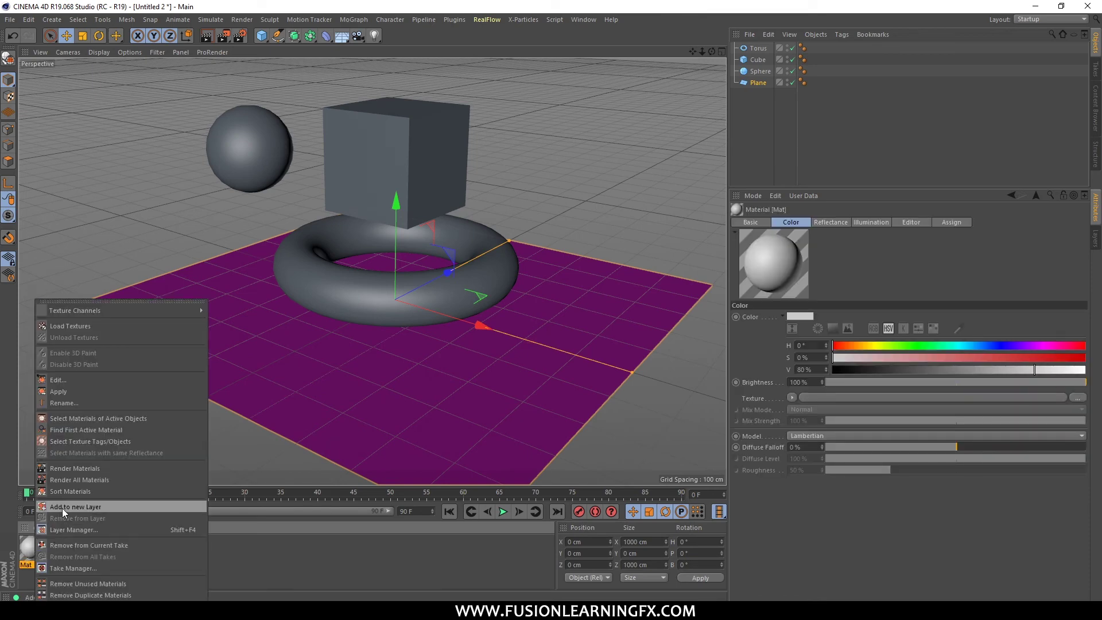
click(280, 543)
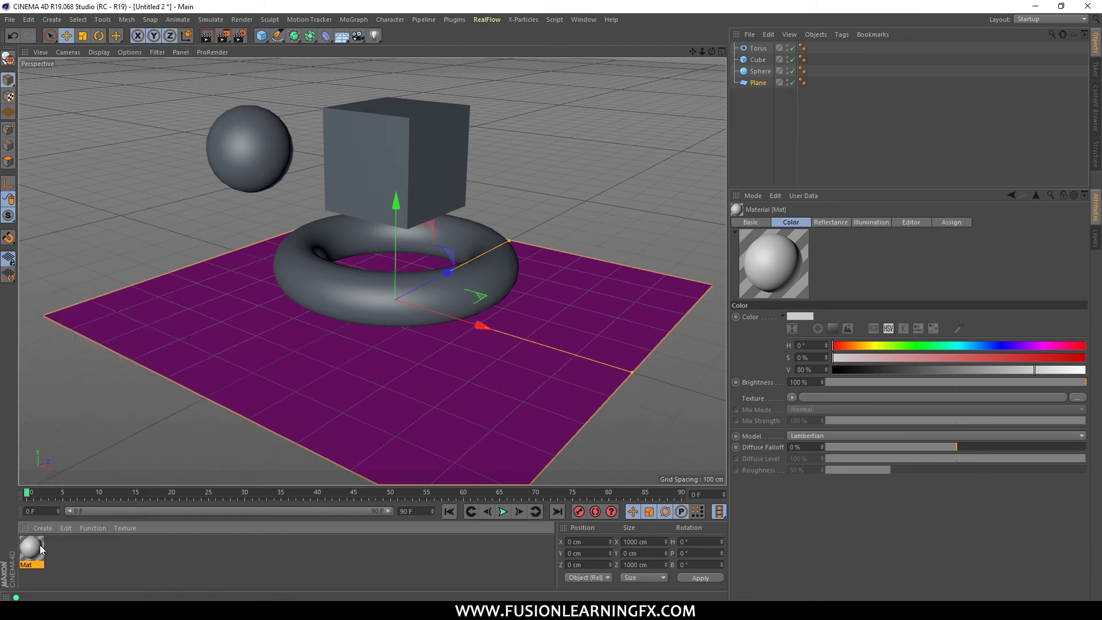
key(Delete)
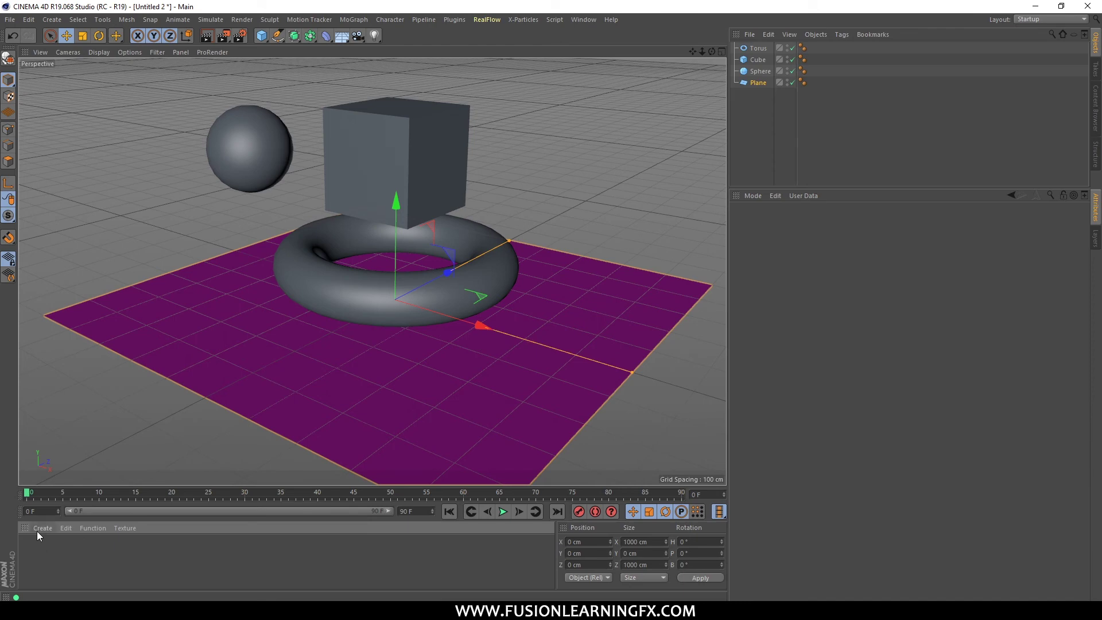
Create a standard material in the empty Material Manager
click(42, 529)
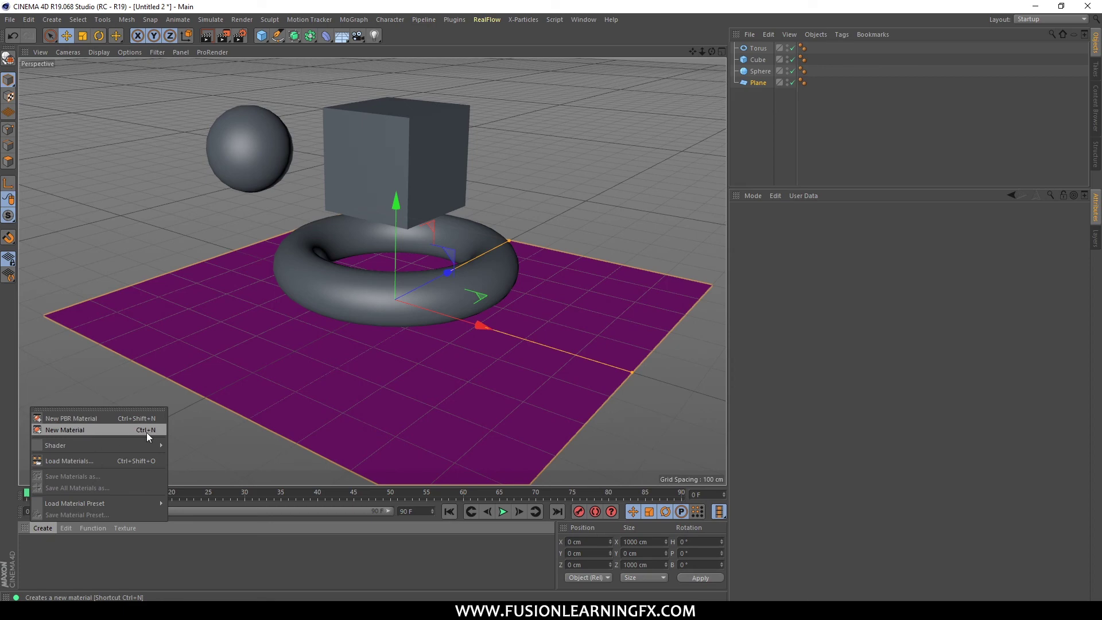
click(216, 566)
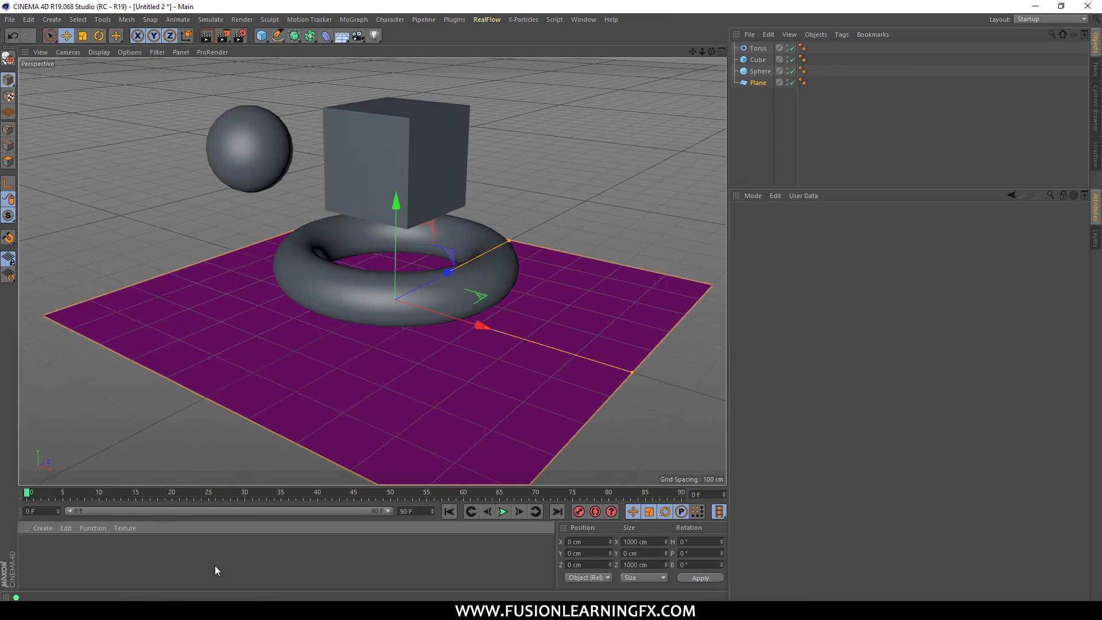
double_click(158, 554)
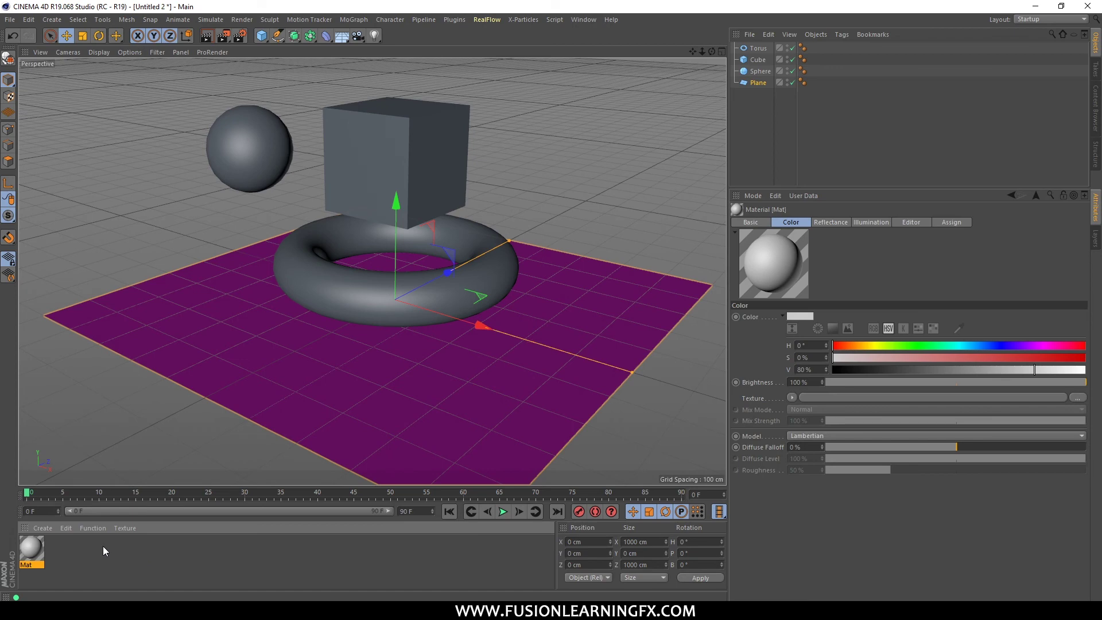
Create a second standard material alongside the first one
click(43, 531)
click(43, 529)
click(43, 528)
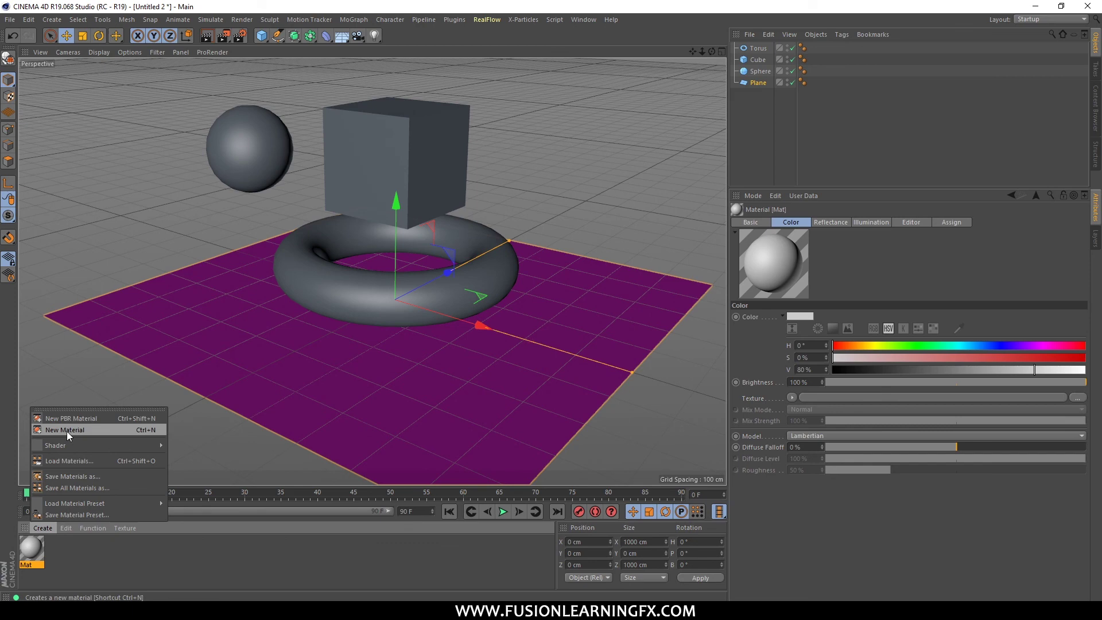
click(116, 430)
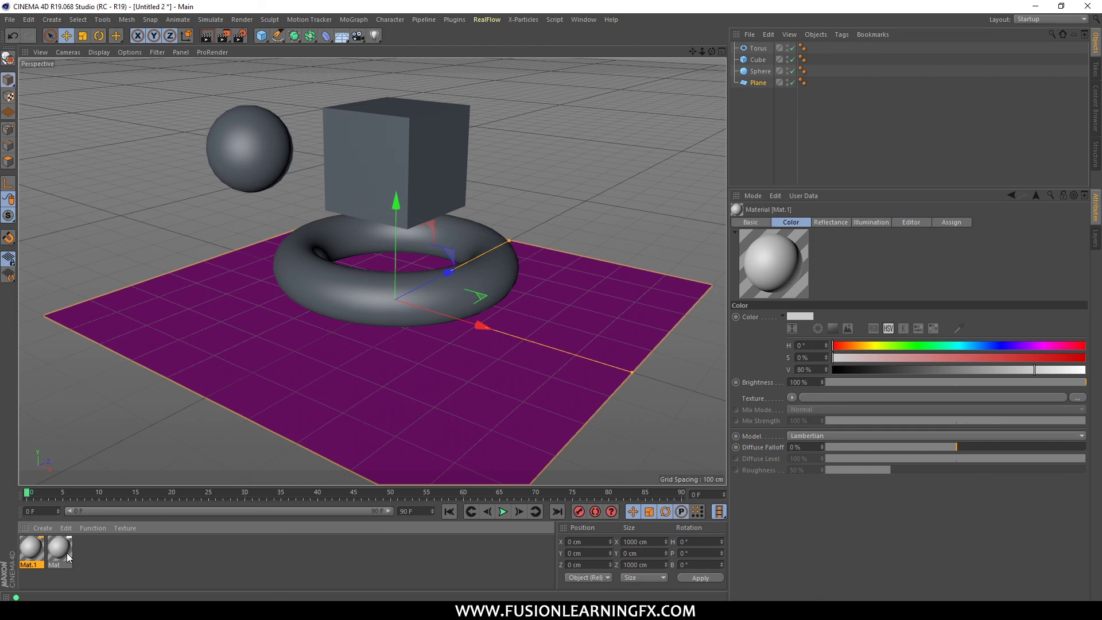
Rename the newest material as plano and deselect it
double_click(29, 565)
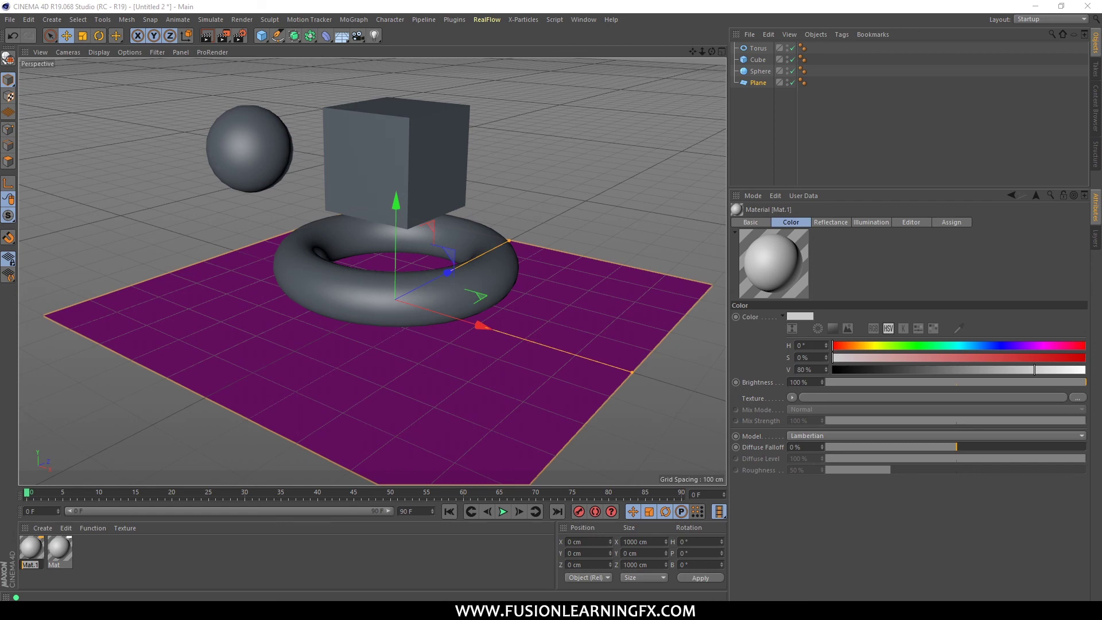
key(BackSpace)
text(pla)
text(no)
key(Return)
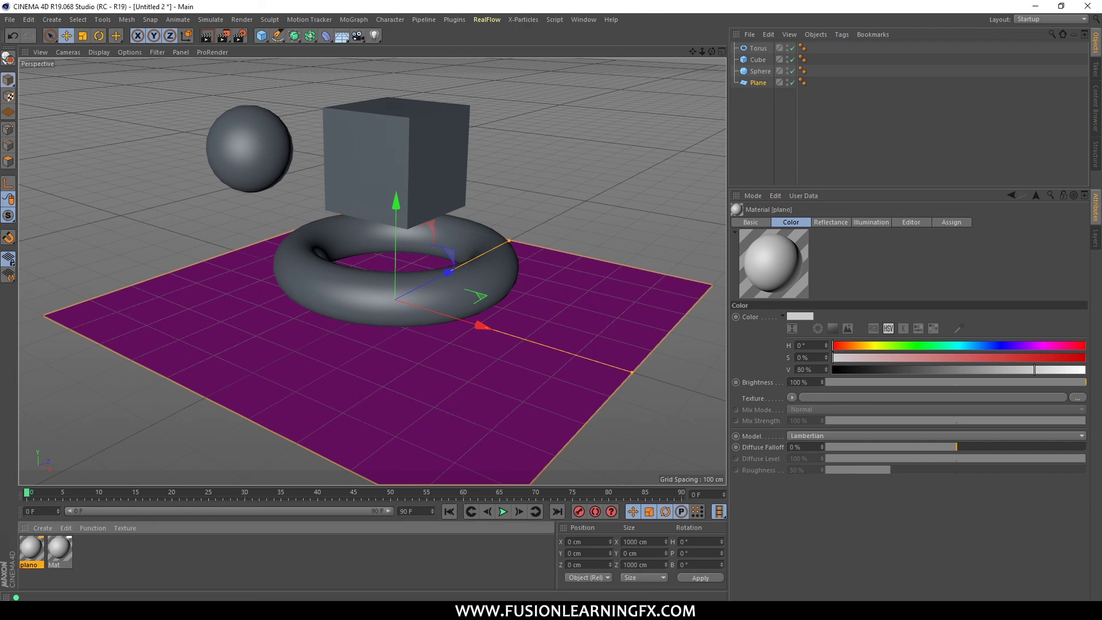
click(115, 549)
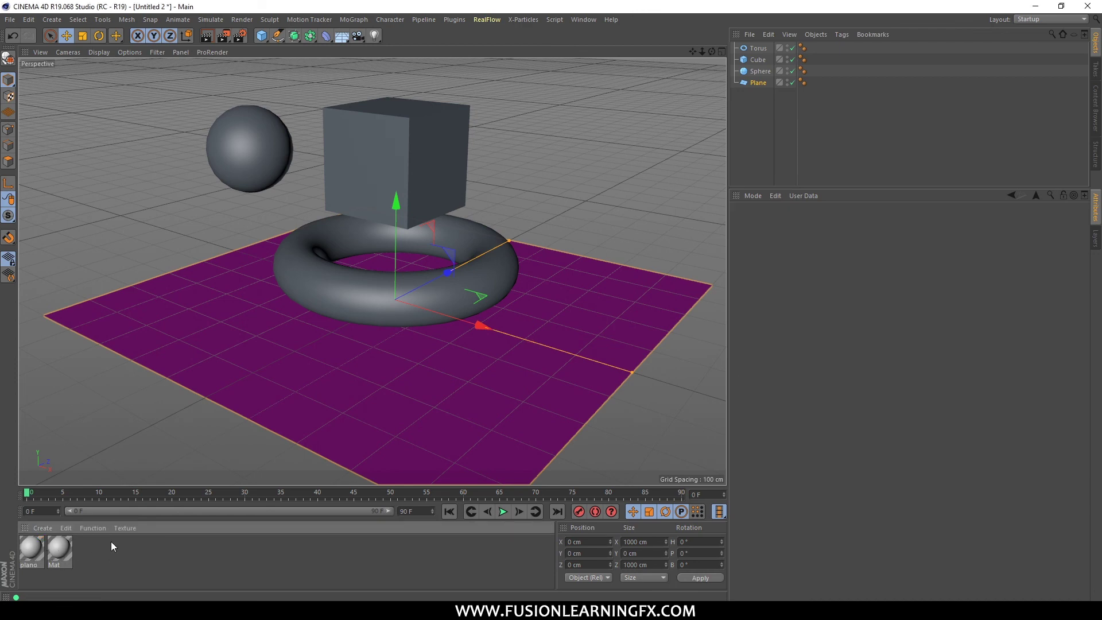